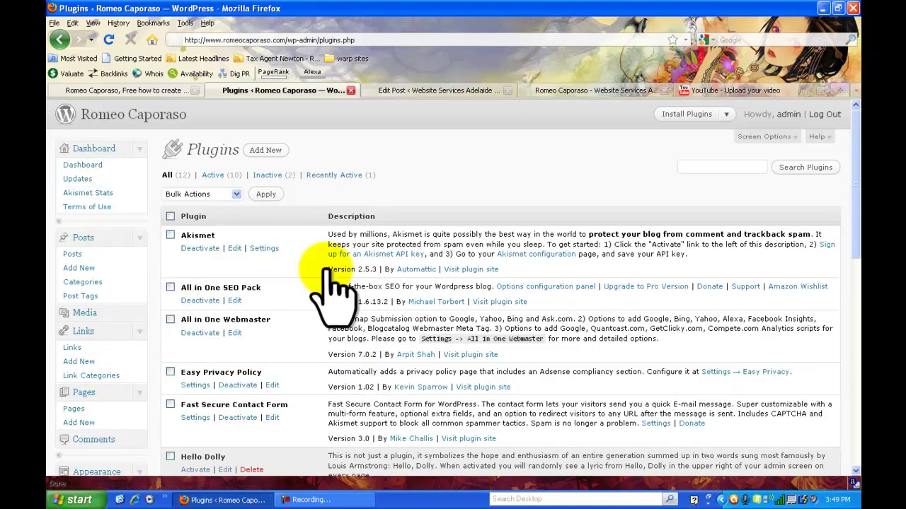
Step: Search the plugin directory for "fast secure contact form" as a new plugin to install
left_click(266, 150)
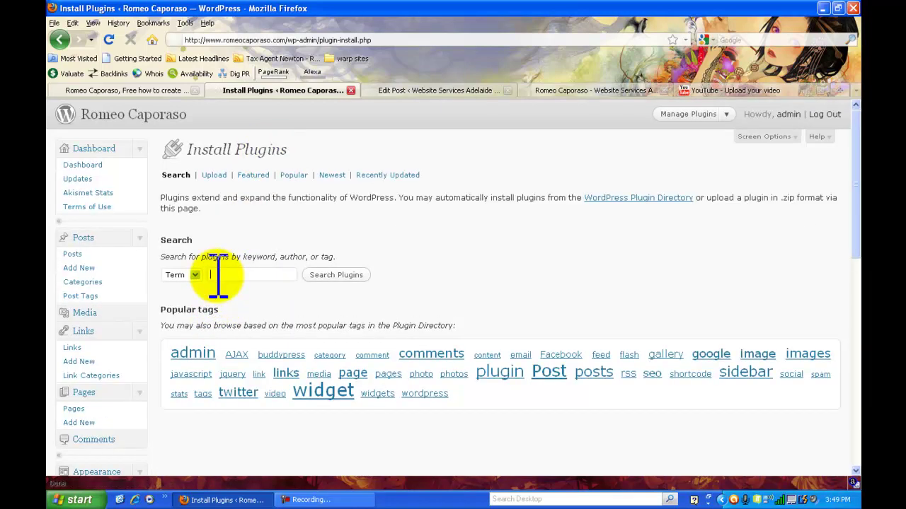
type("as")
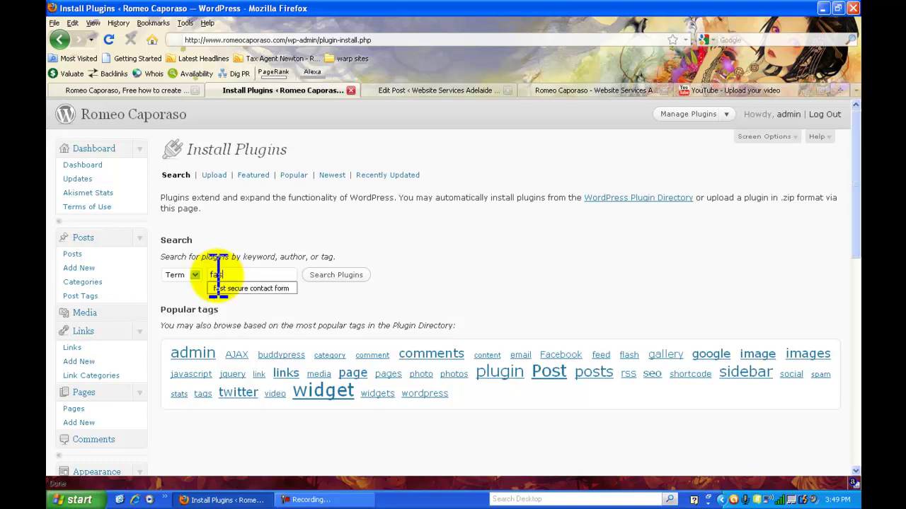
left_click(225, 288)
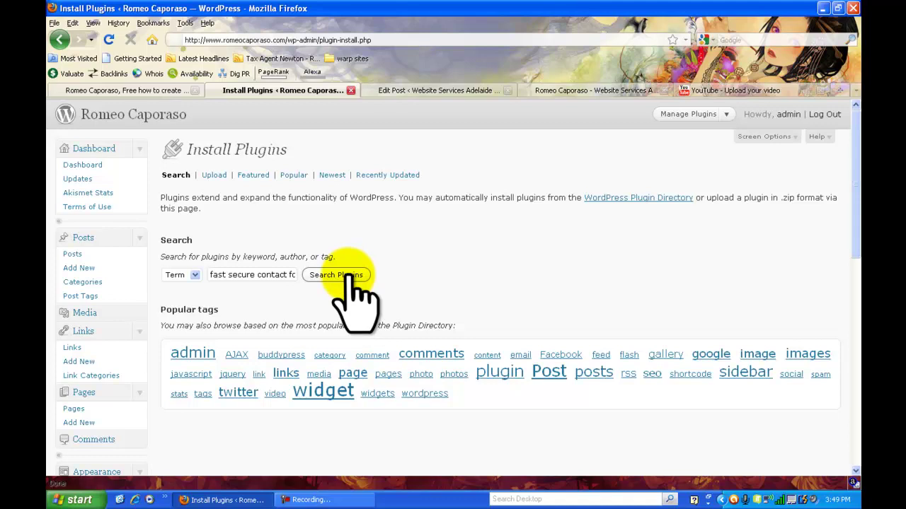
left_click(336, 275)
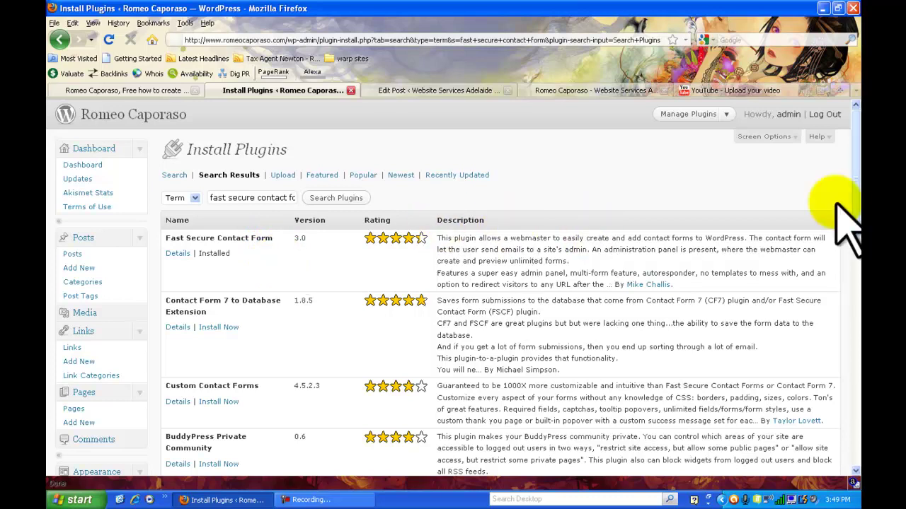
Step: Open the FS Contact Form Options and look through form 1's settings, including the autoresponder, Akismet and CAPTCHA sections
left_click_drag(857, 185, 857, 308)
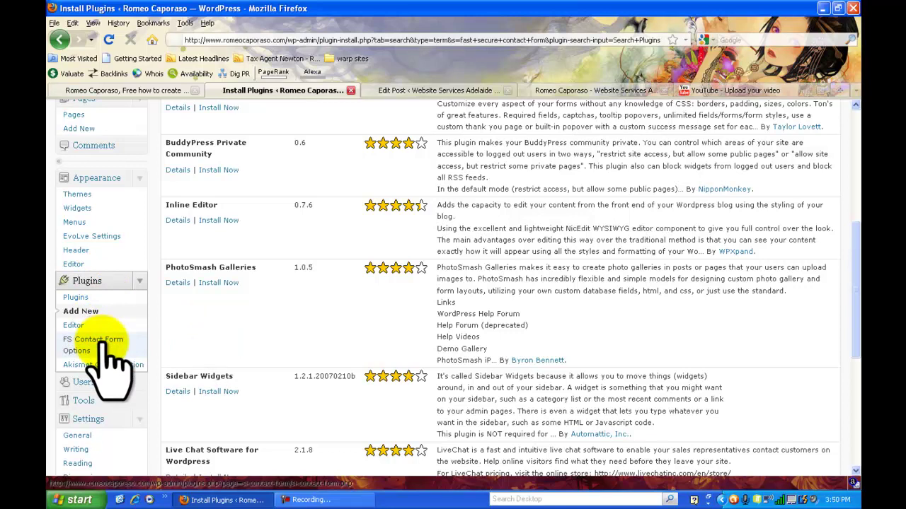
left_click(100, 343)
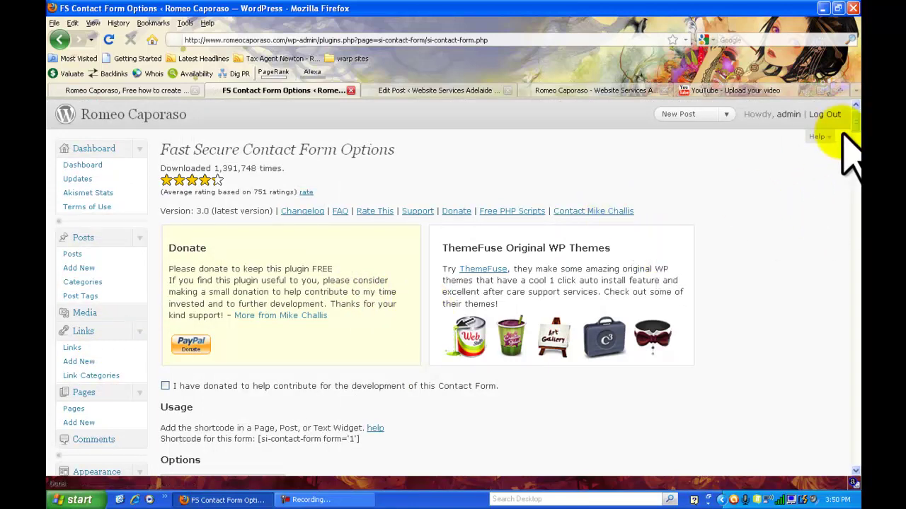
scroll(852, 134, "down", 6)
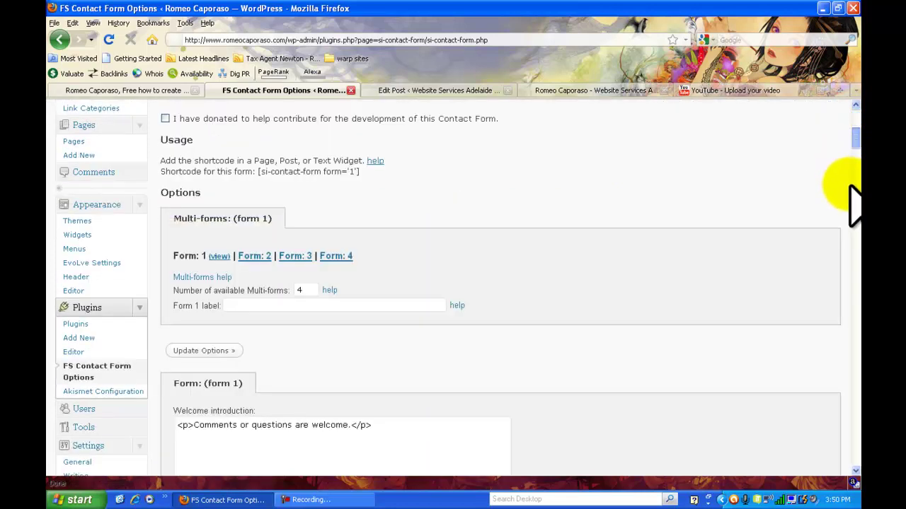
scroll(851, 194, "down", 10)
scroll(851, 194, "down", 10)
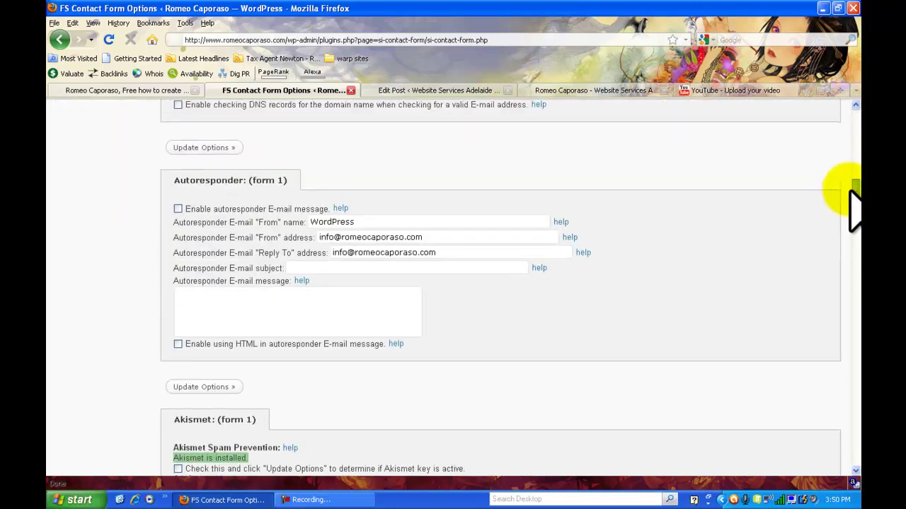
scroll(854, 216, "down", 5)
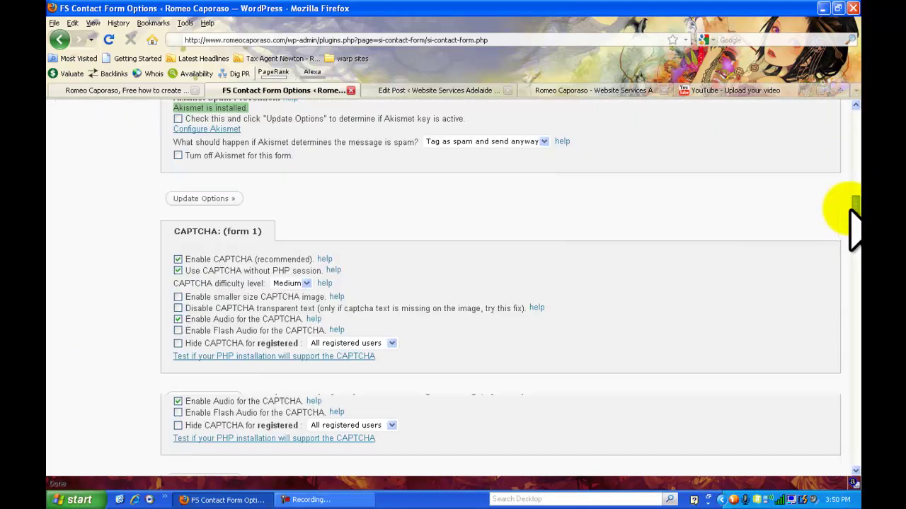
left_click_drag(854, 226, 854, 168)
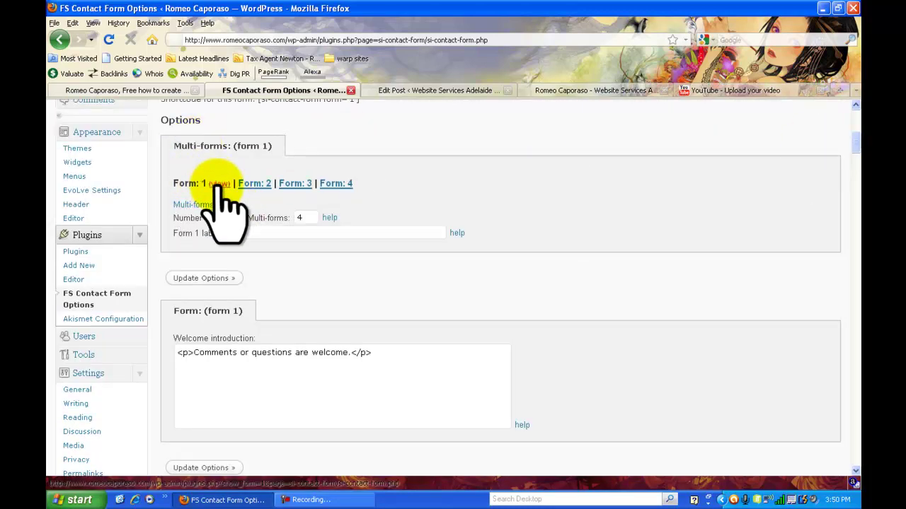
Step: Preview form 1 and examine its fields down to the CAPTCHA code and submit area
left_click(219, 184)
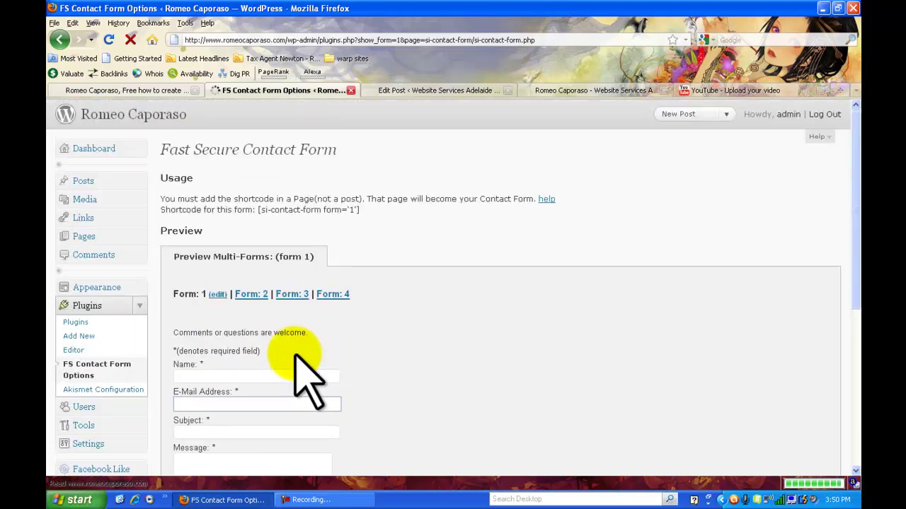
scroll(296, 353, "down", 1)
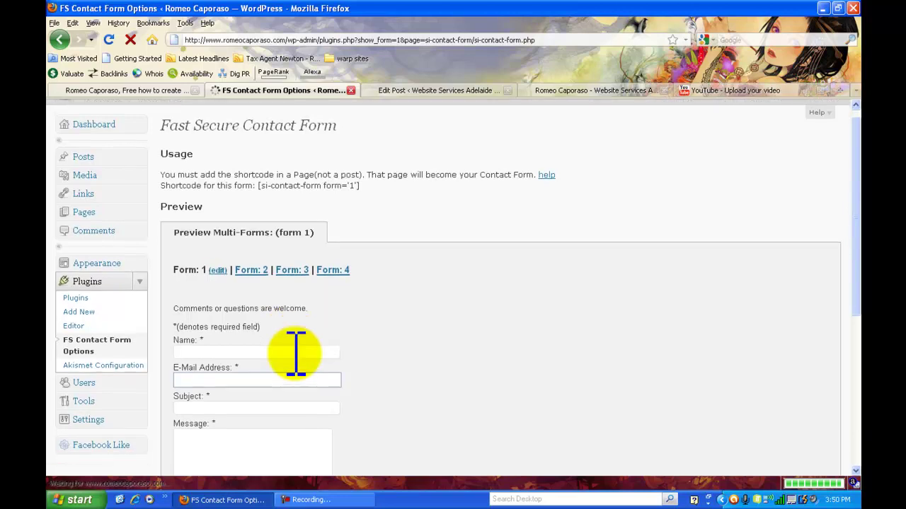
scroll(296, 353, "down", 3)
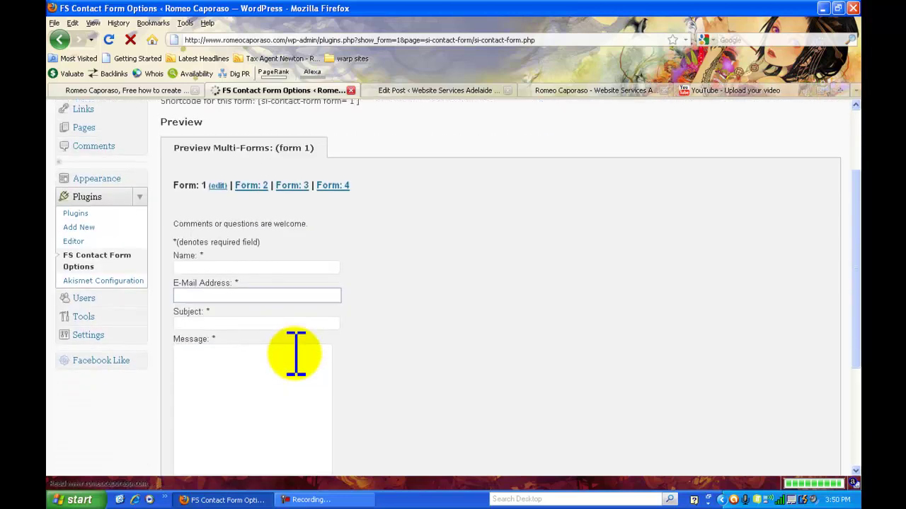
scroll(295, 354, "down", 2)
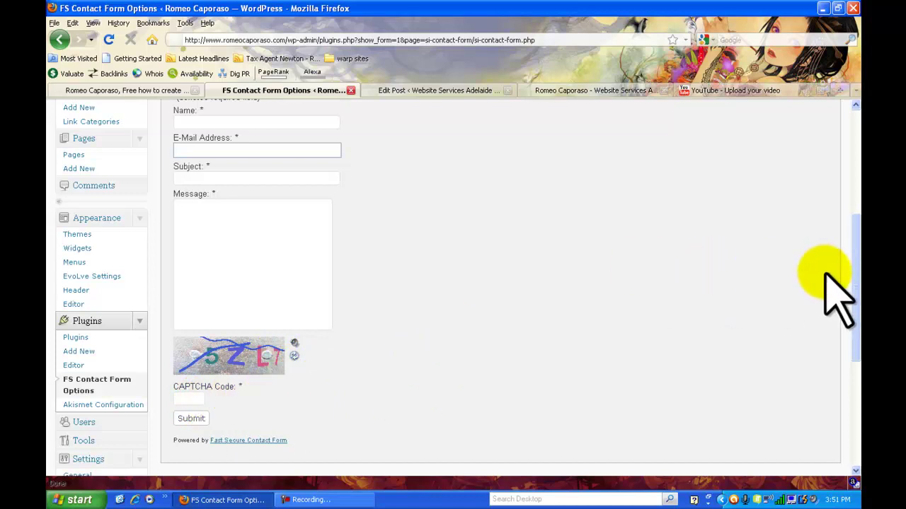
left_click_drag(854, 273, 857, 202)
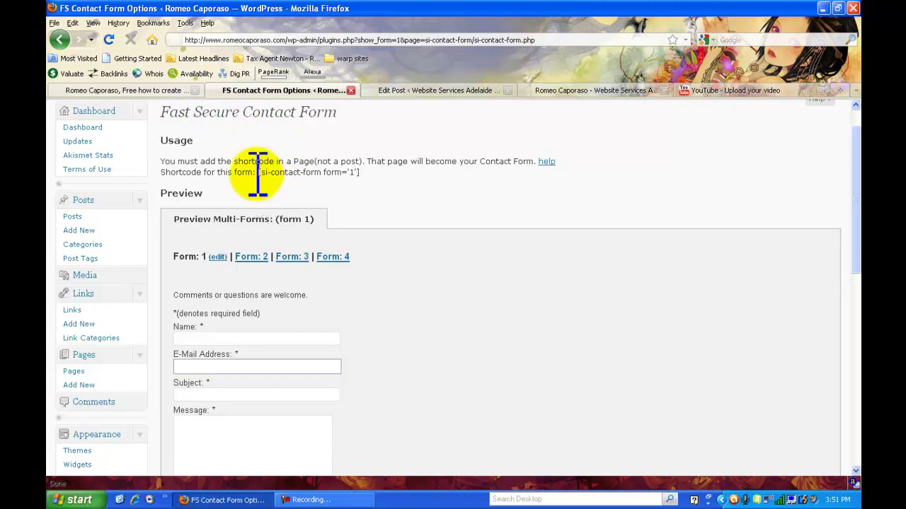
Step: Select form 1's shortcode [si-contact-form form='1'] in the usage notes, and open the Contact me page for editing
left_click_drag(258, 172, 376, 177)
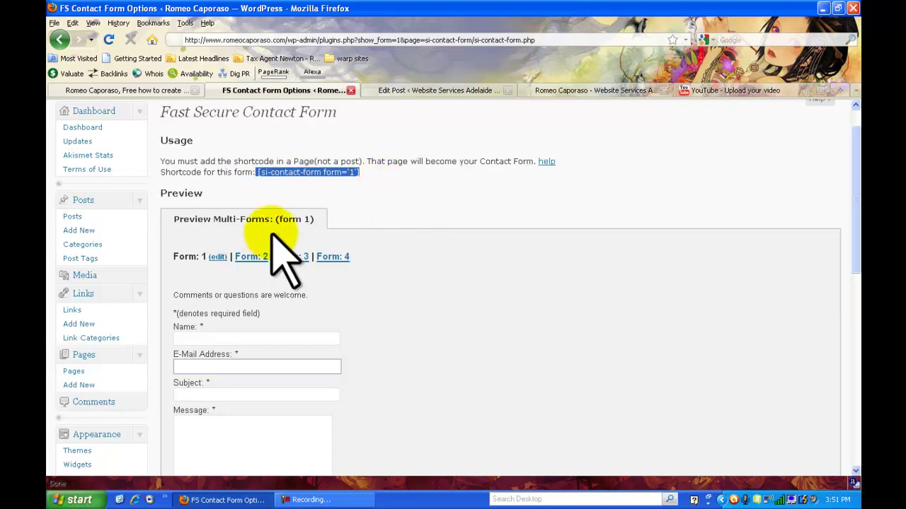
left_click(84, 375)
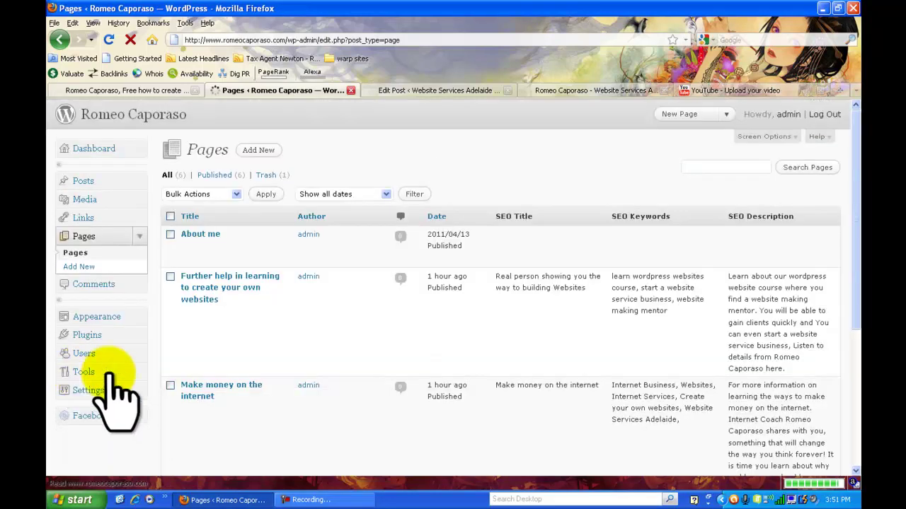
left_click_drag(858, 189, 859, 311)
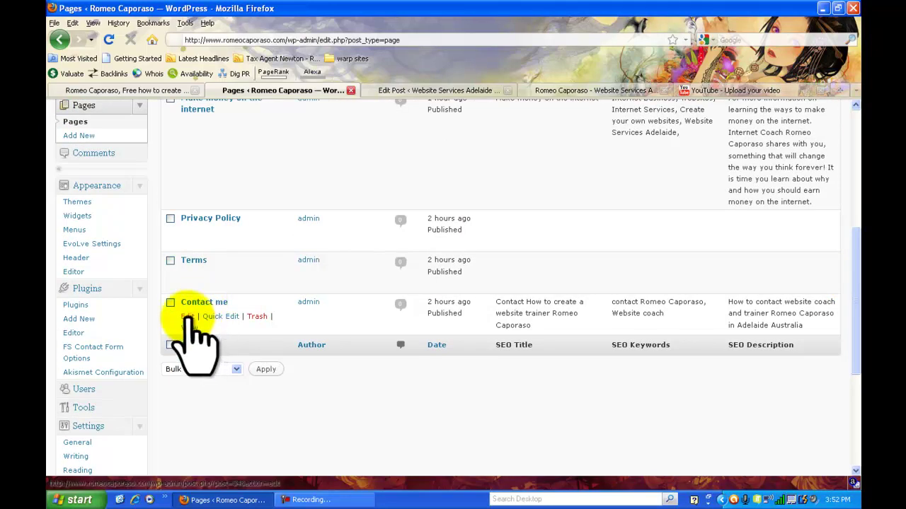
left_click(187, 317)
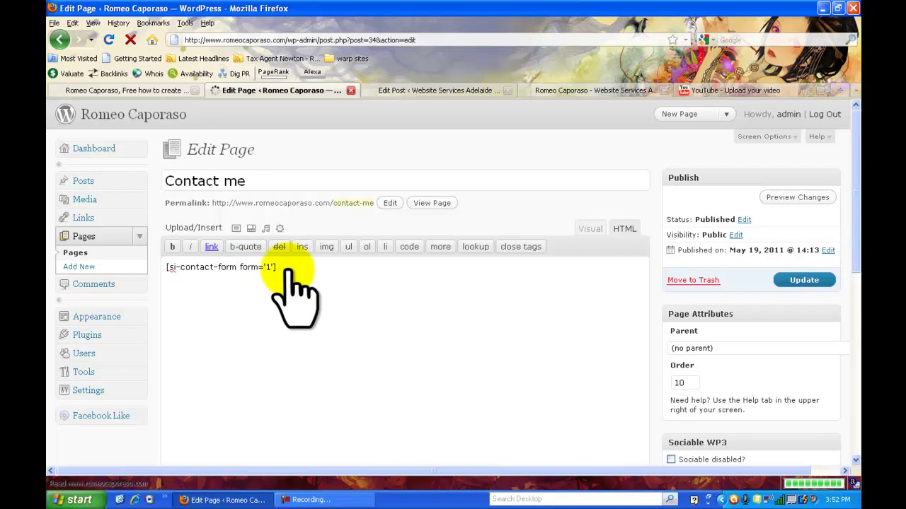
Step: Check the shortcode [si-contact-form form='1'] in the Contact me page's content and update the page
left_click_drag(239, 269, 281, 272)
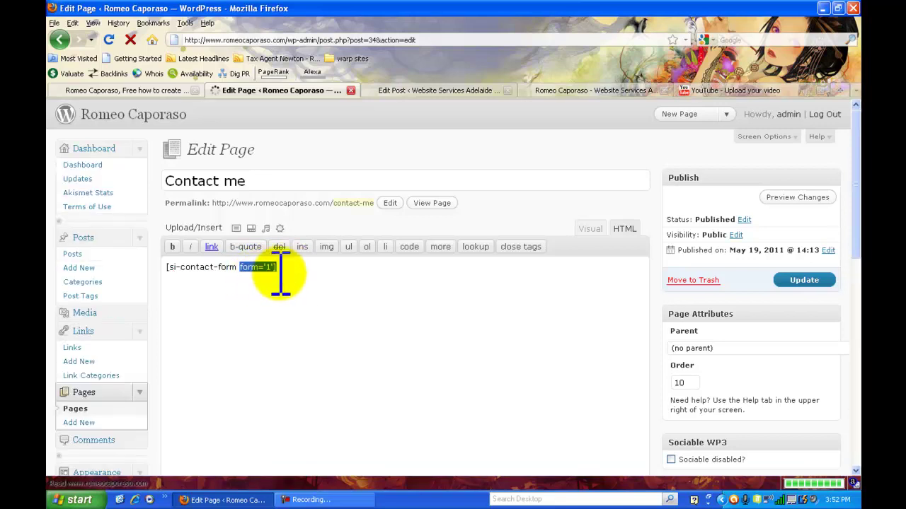
key("shift+Left")
key("shift+Left")
key("shift+Left")
key("shift+Left")
key("shift+Left")
key("shift+Left")
key("shift+Left")
key("shift+Left")
key("shift+Left")
key("shift+Left")
key("shift+Left")
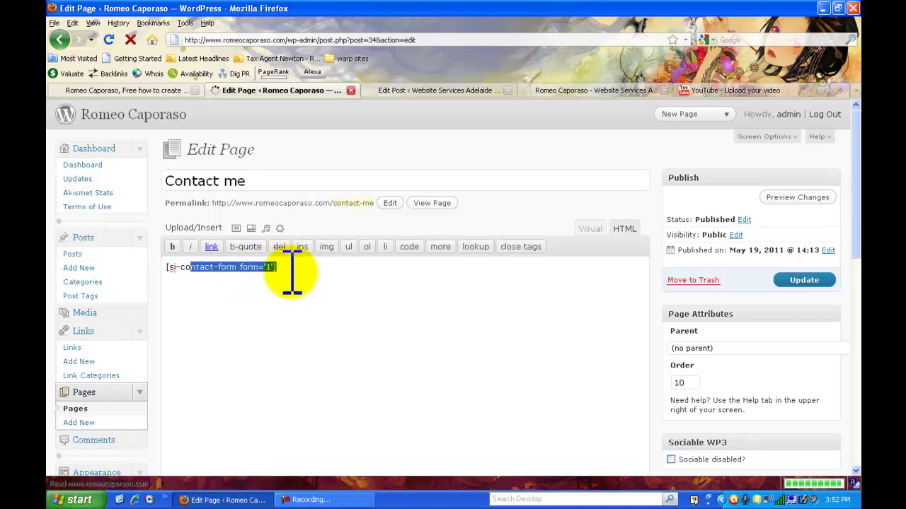
left_click(291, 269)
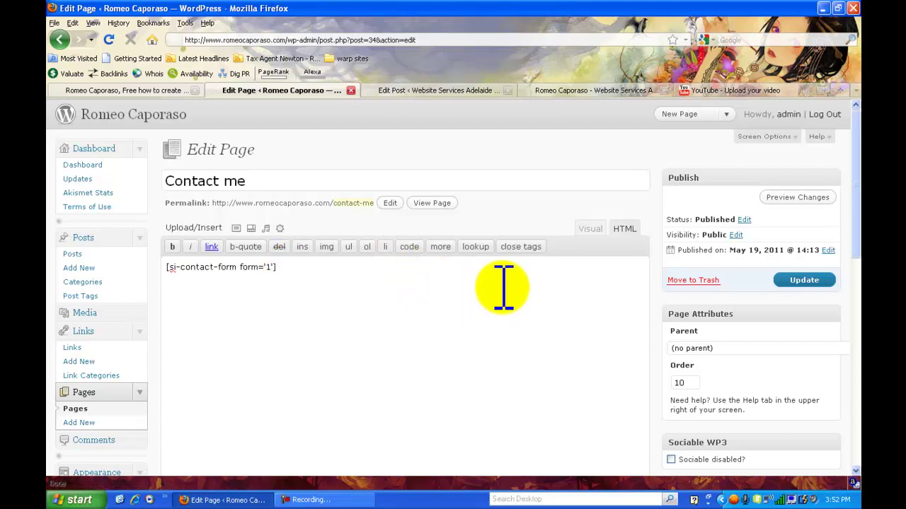
left_click(799, 281)
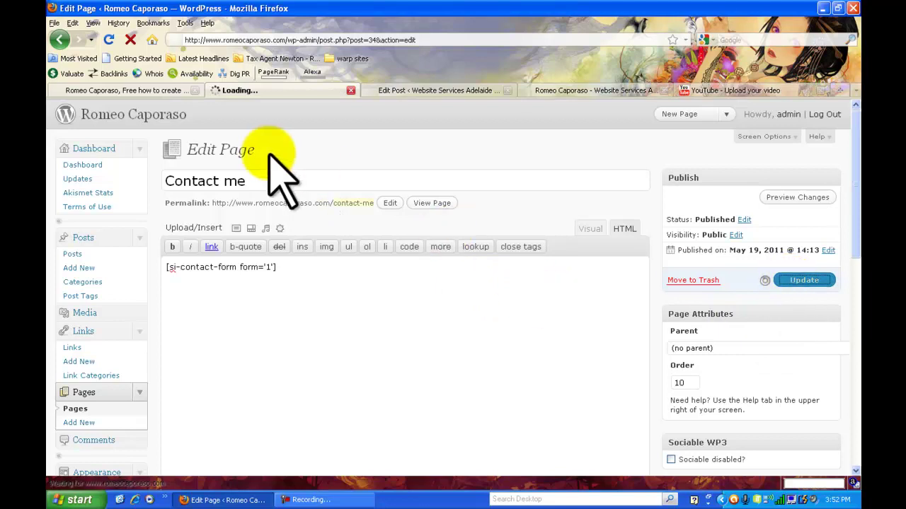
Step: Switch to the live website and view the contact form on its Contact page
left_click(168, 94)
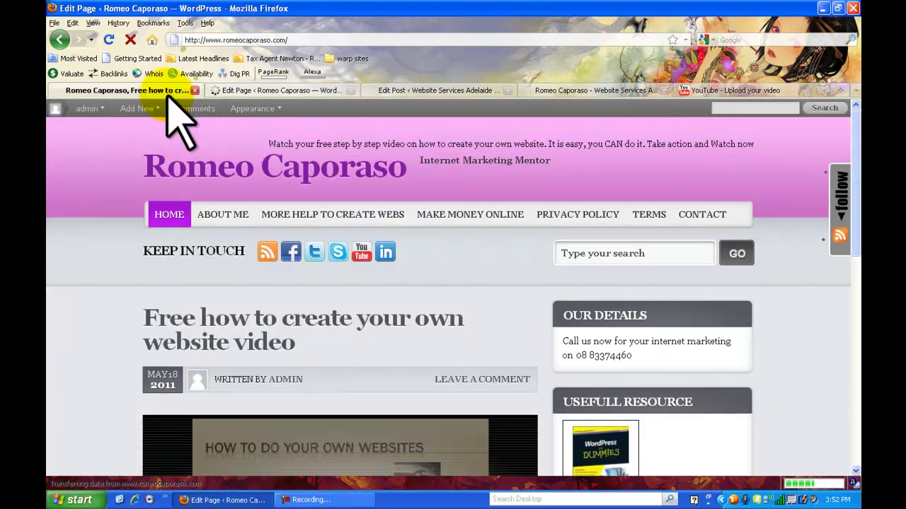
left_click(697, 214)
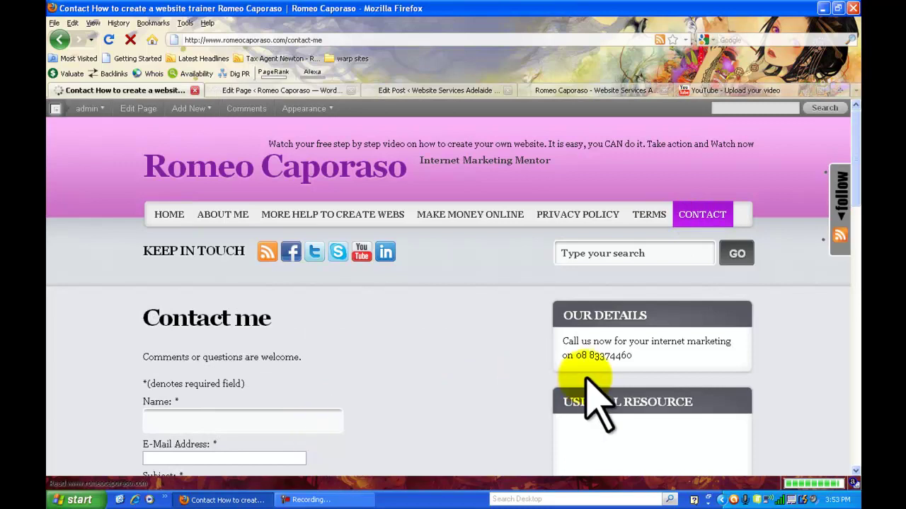
scroll(853, 185, "down", 1)
left_click_drag(858, 202, 853, 181)
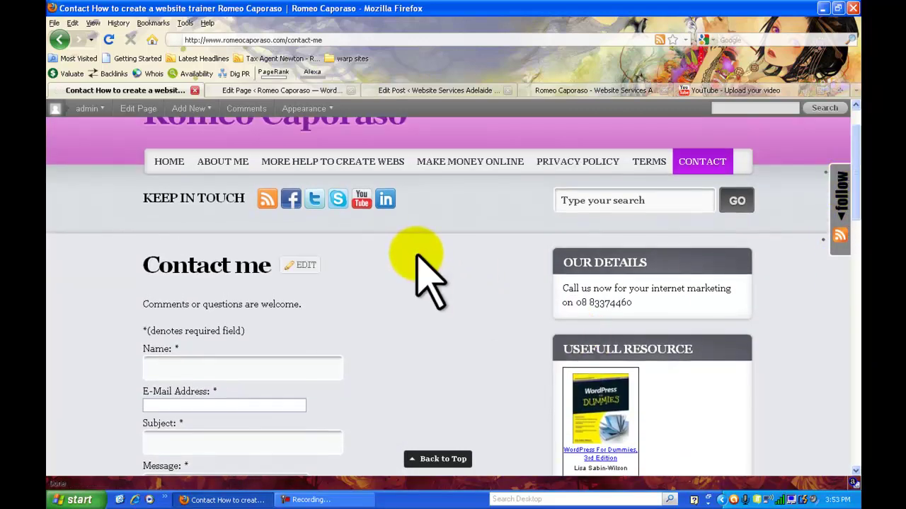
Step: Return to the FS Contact Form Options and review form 1's e-mail recipient, welcome introduction and usage sections
left_click(304, 91)
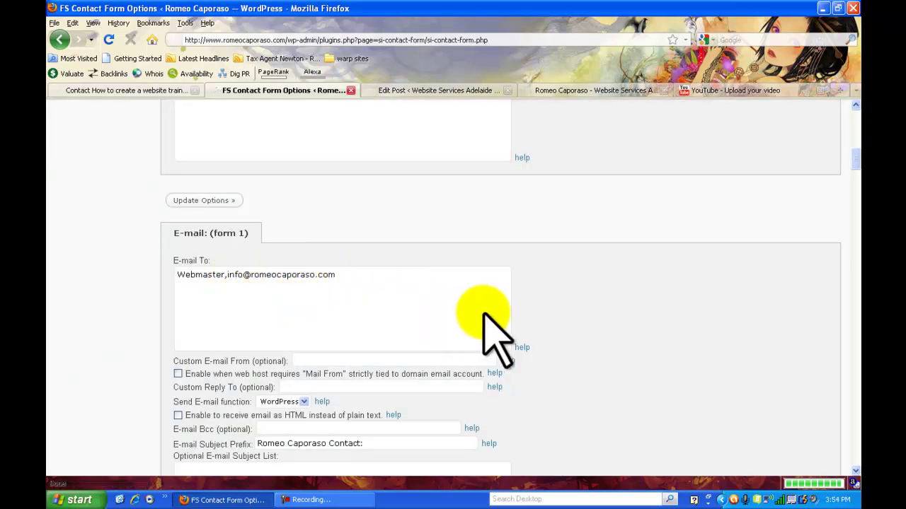
left_click_drag(856, 170, 856, 159)
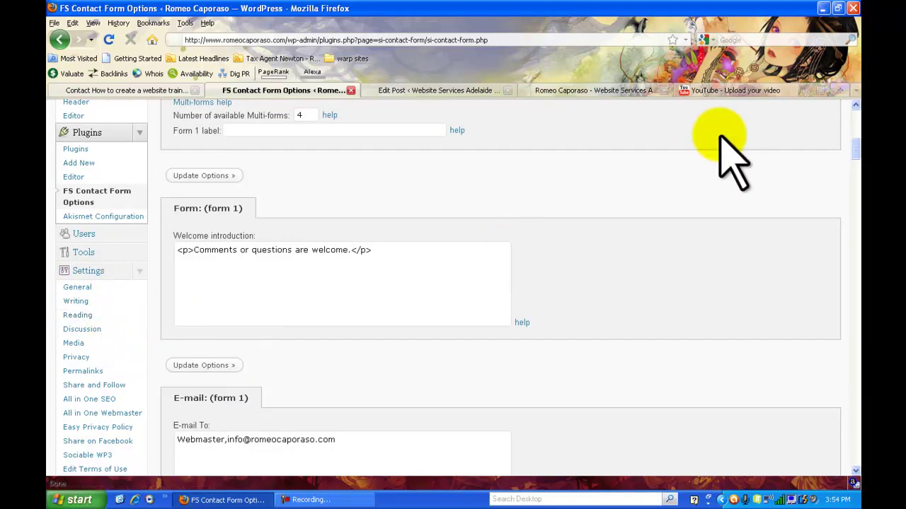
scroll(857, 156, "up", 10)
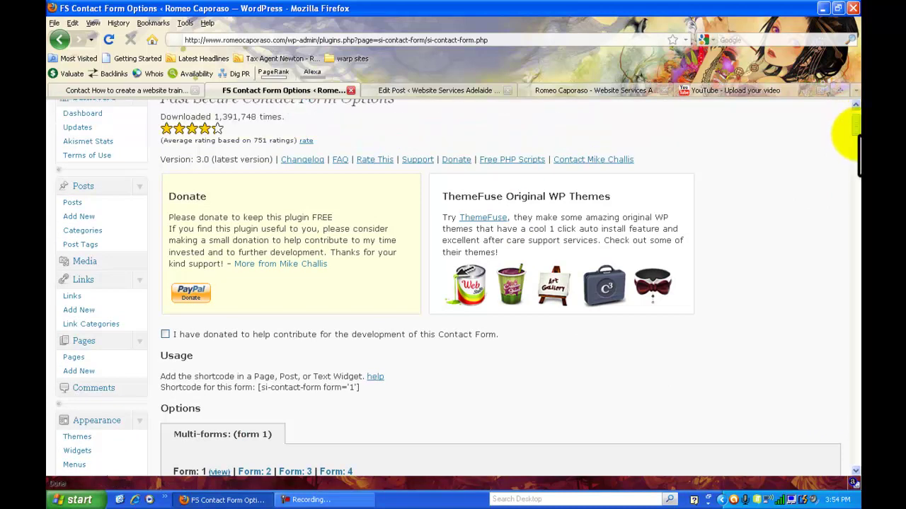
scroll(855, 124, "up", 2)
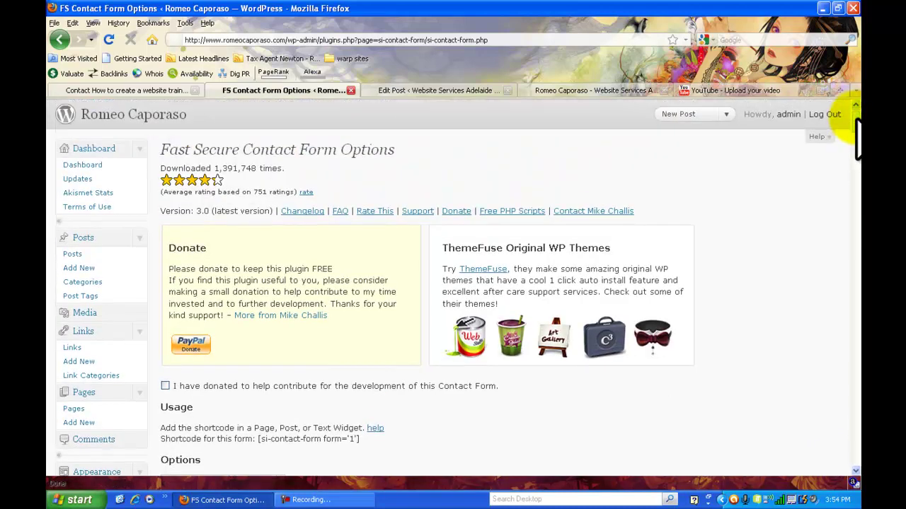